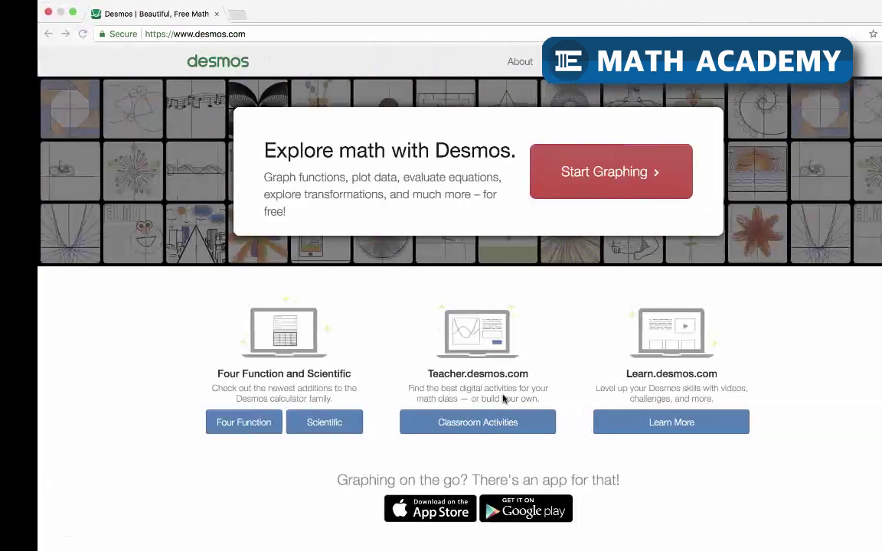
# Step: Open the graphing calculator from the Desmos home page and expand the expression list
pyautogui.click(535, 169)
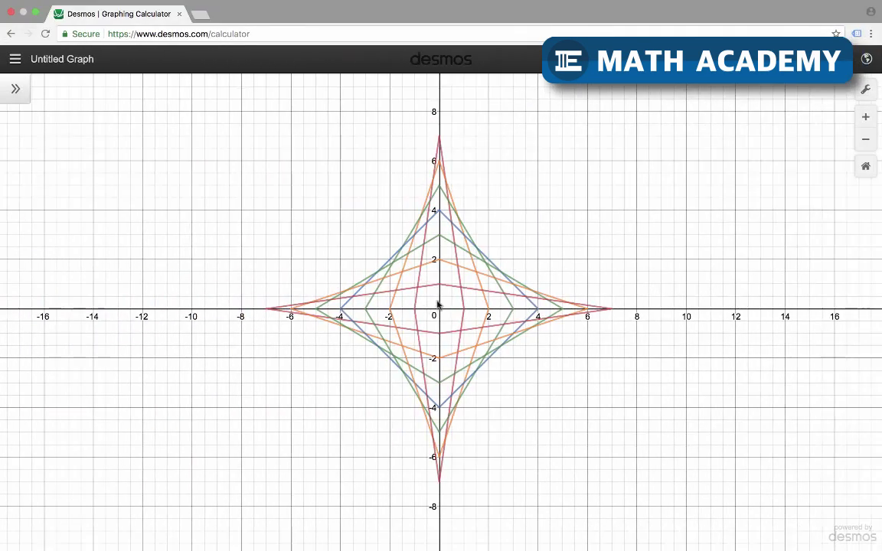
pyautogui.click(15, 89)
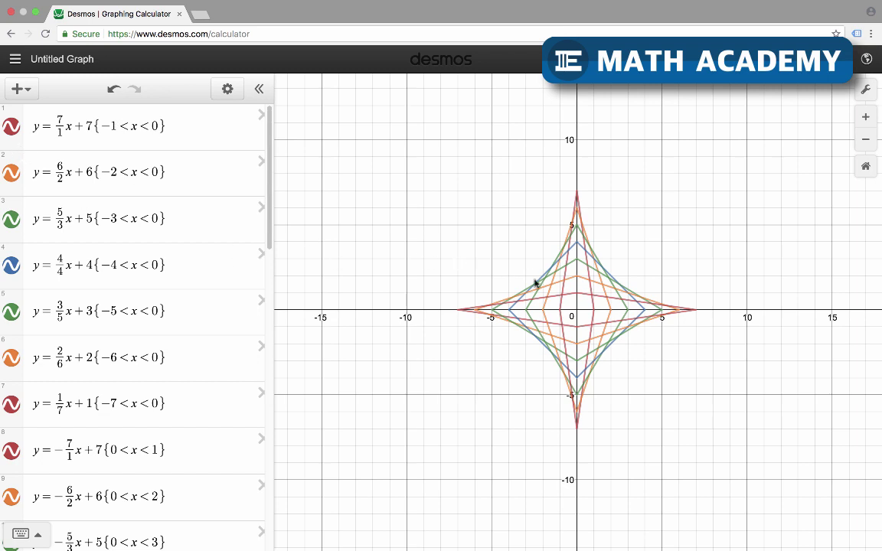
# Step: Examine the star design made of line segments up close, from the origin up to its top point
pyautogui.scroll(2, 546, 289)
pyautogui.scroll(2, 546, 288)
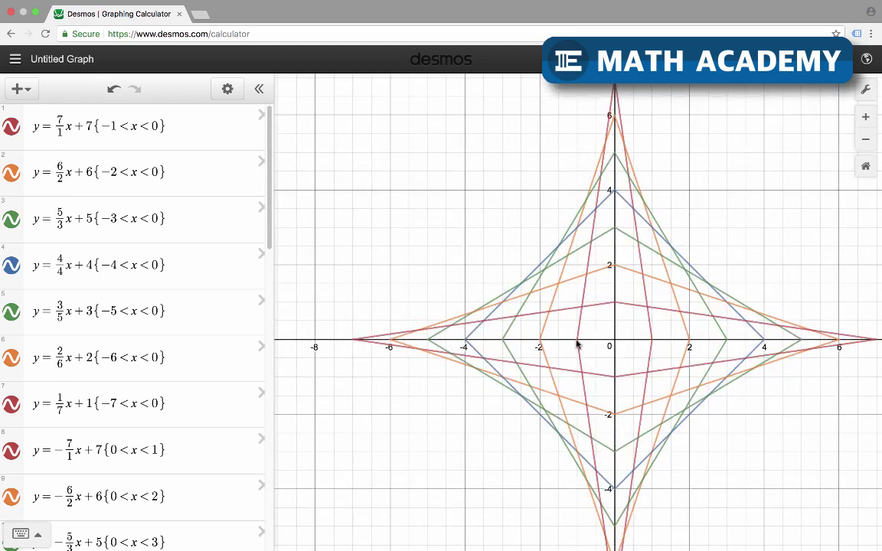
pyautogui.scroll(2, 578, 346)
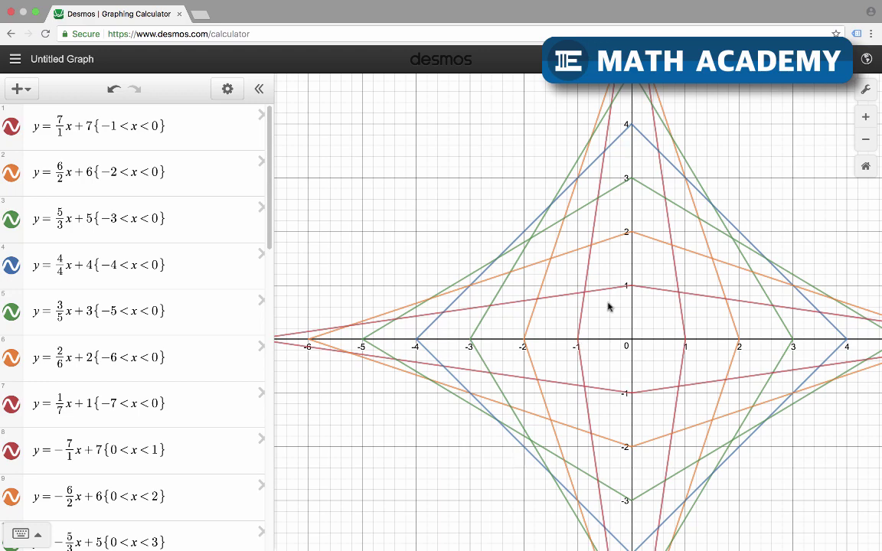
pyautogui.moveTo(609, 306); pyautogui.dragTo(586, 370)
pyautogui.moveTo(563, 164); pyautogui.dragTo(525, 268)
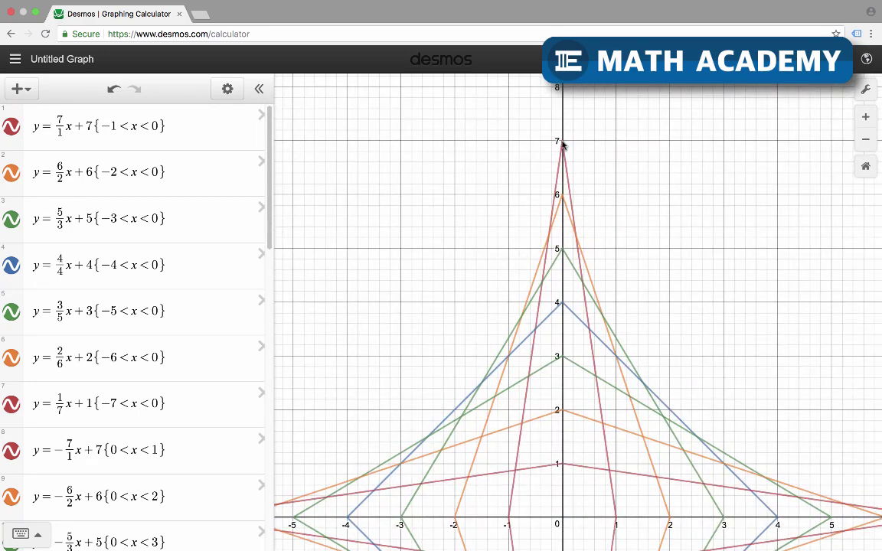
pyautogui.scroll(-5, 517, 209)
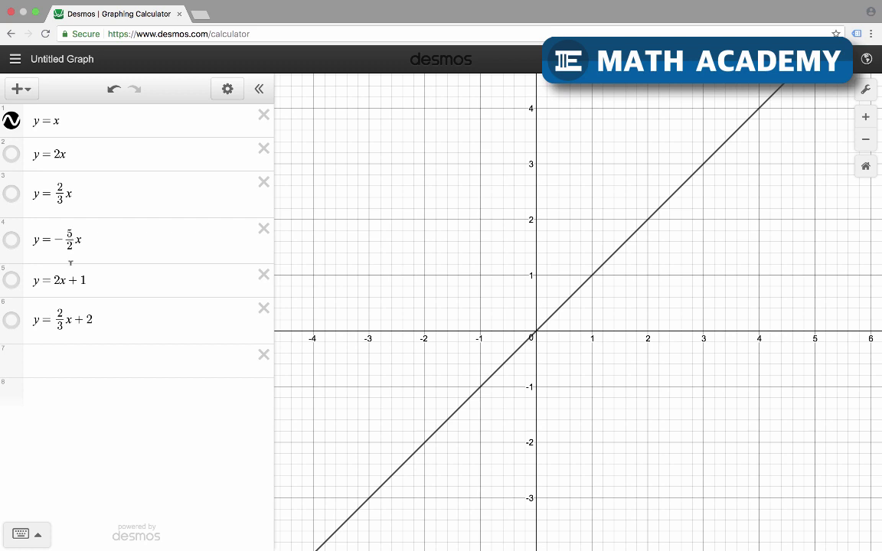
# Step: Show the graphs of y=2x, y=2/3x, y=-5/2x, y=2x+1 and y=2/3x+2 alongside y=x
pyautogui.click(12, 154)
pyautogui.click(13, 193)
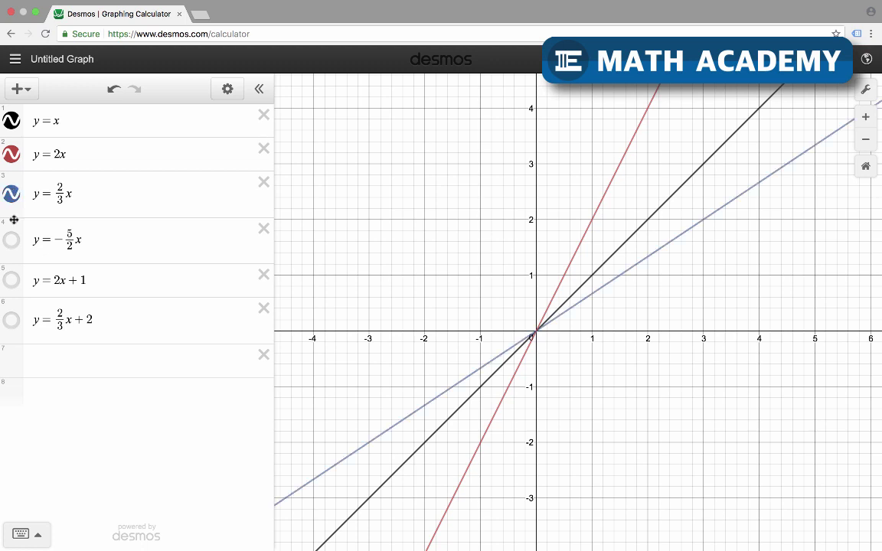
pyautogui.click(11, 240)
pyautogui.click(12, 280)
pyautogui.click(12, 320)
# Step: Hide the graphs of all the equations except y=x
pyautogui.click(12, 320)
pyautogui.click(11, 280)
pyautogui.click(12, 239)
pyautogui.click(11, 193)
pyautogui.click(12, 154)
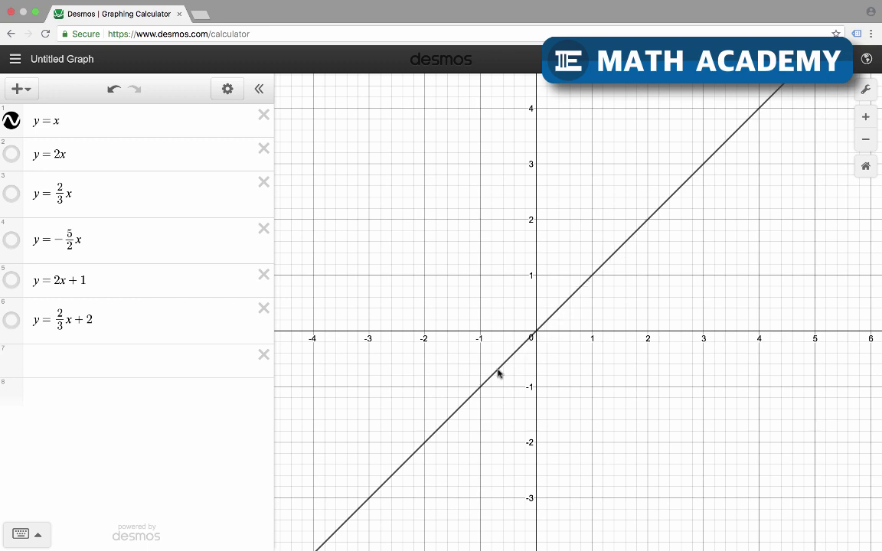
# Step: Show the graphs of y=2x and y=2/3x for comparison with y=x, and hide both again
pyautogui.click(12, 153)
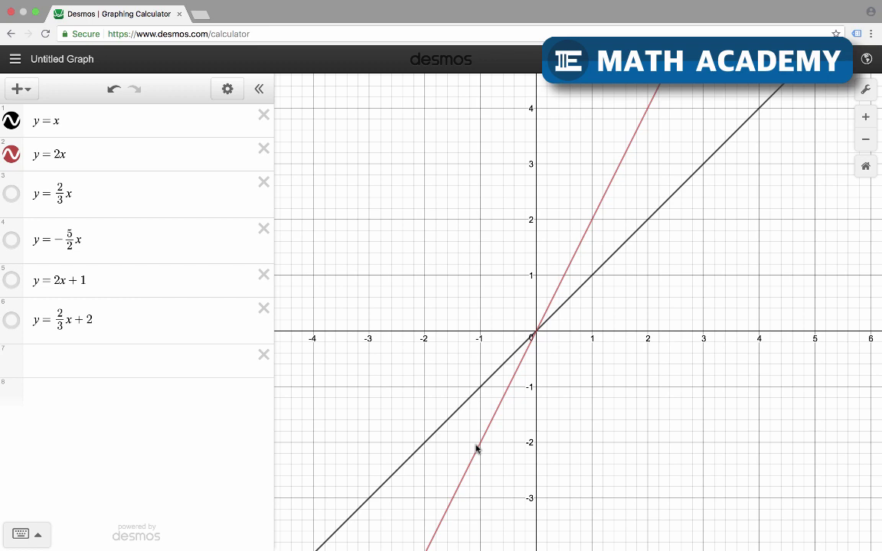
pyautogui.click(14, 191)
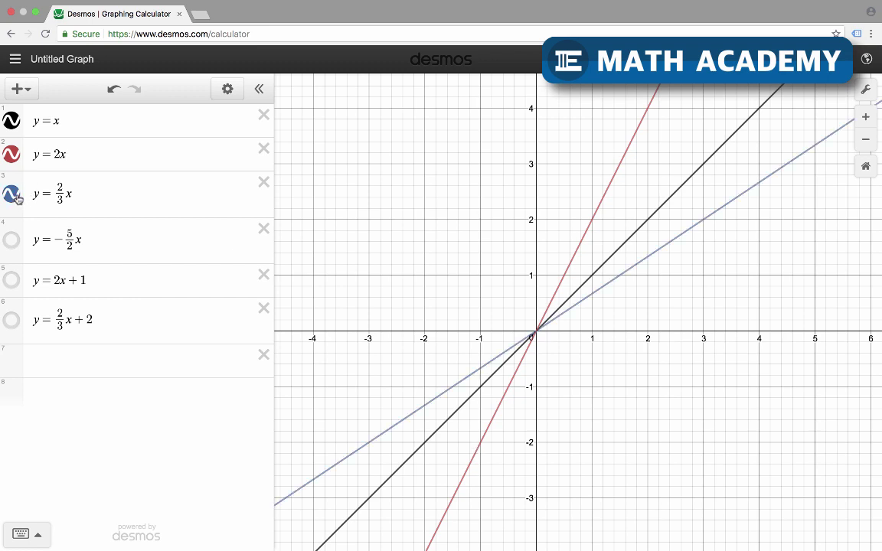
pyautogui.click(15, 160)
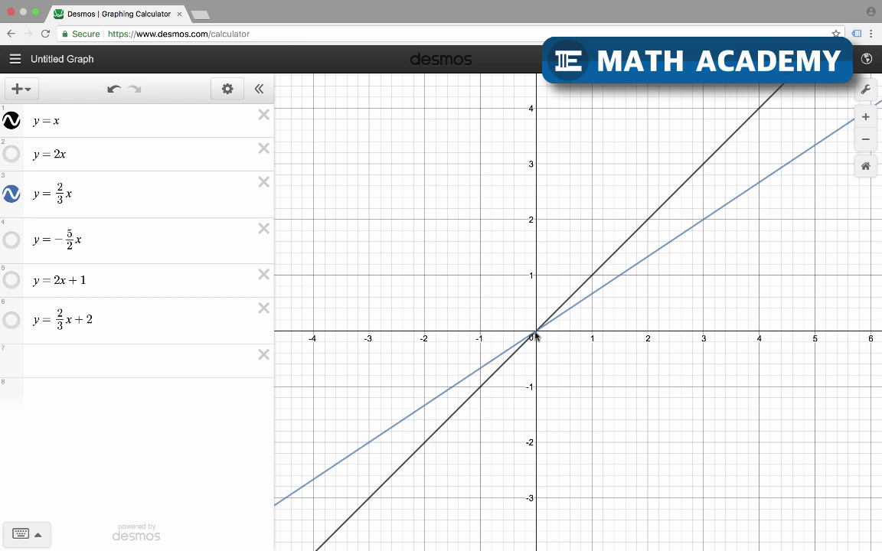
pyautogui.click(12, 195)
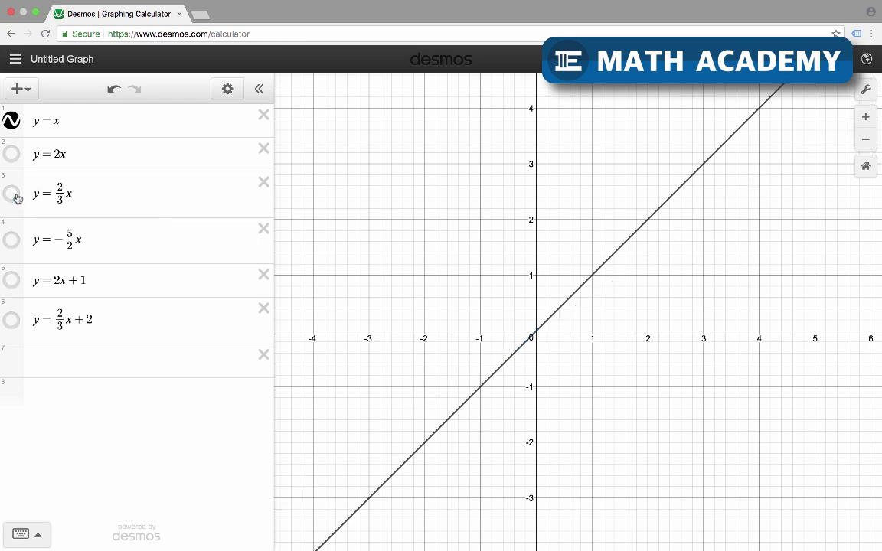
# Step: Show the graph of y=-5/2x, inspect its path below the x-axis, and hide it again
pyautogui.click(12, 242)
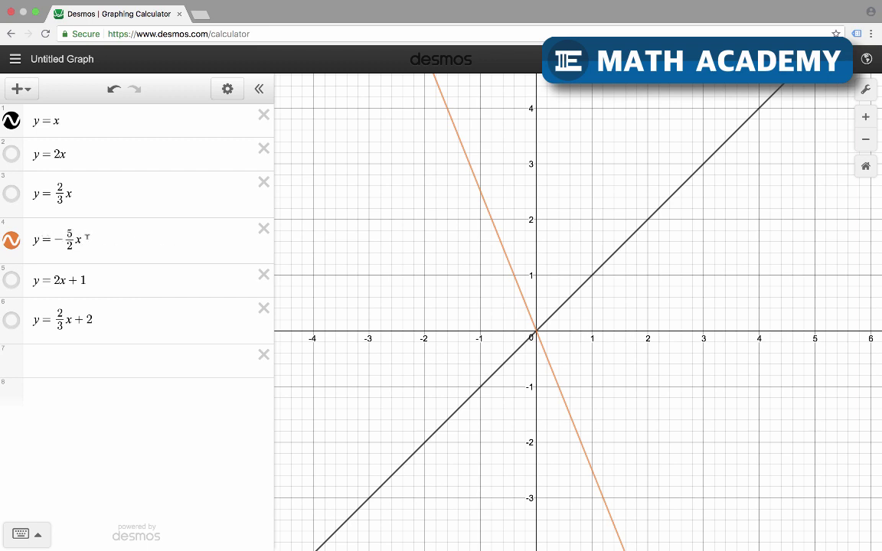
pyautogui.moveTo(504, 325); pyautogui.dragTo(500, 225)
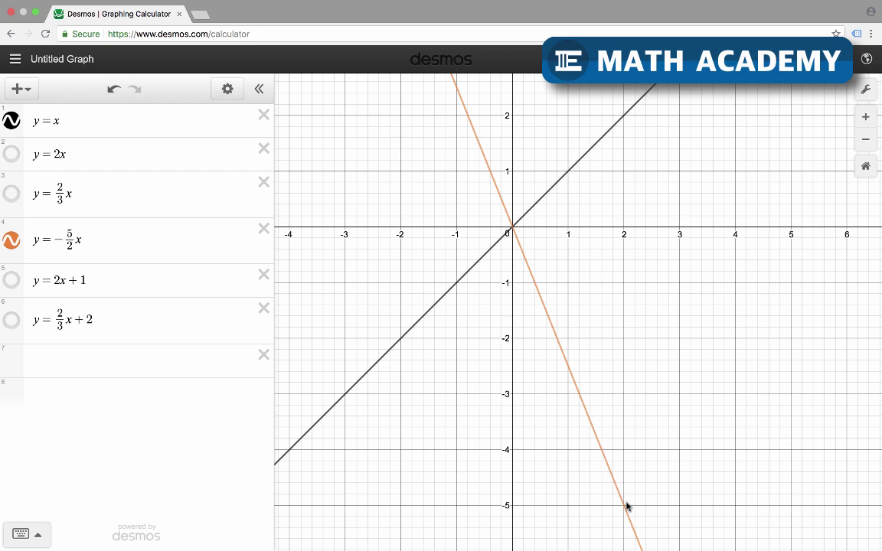
pyautogui.click(12, 241)
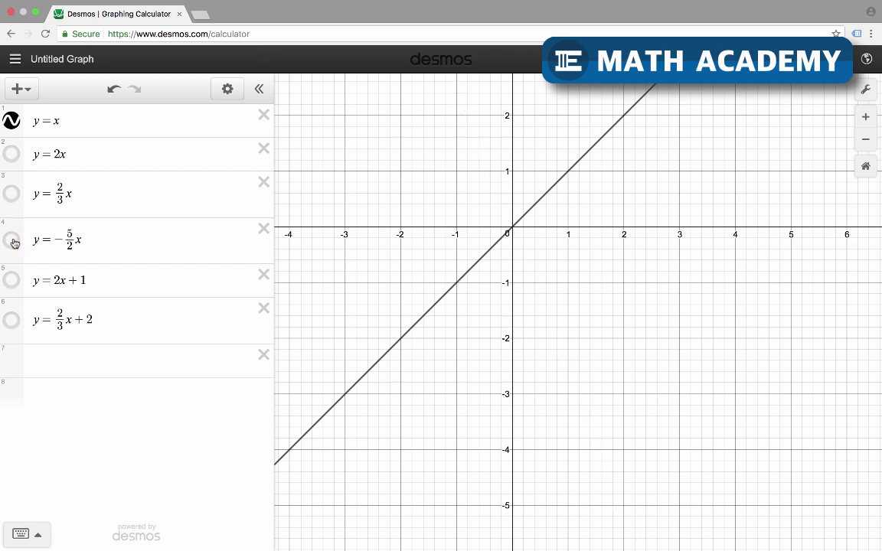
# Step: Show the graphs of y=2x+1 and y=2x together and compare them around the origin
pyautogui.click(12, 281)
pyautogui.click(11, 155)
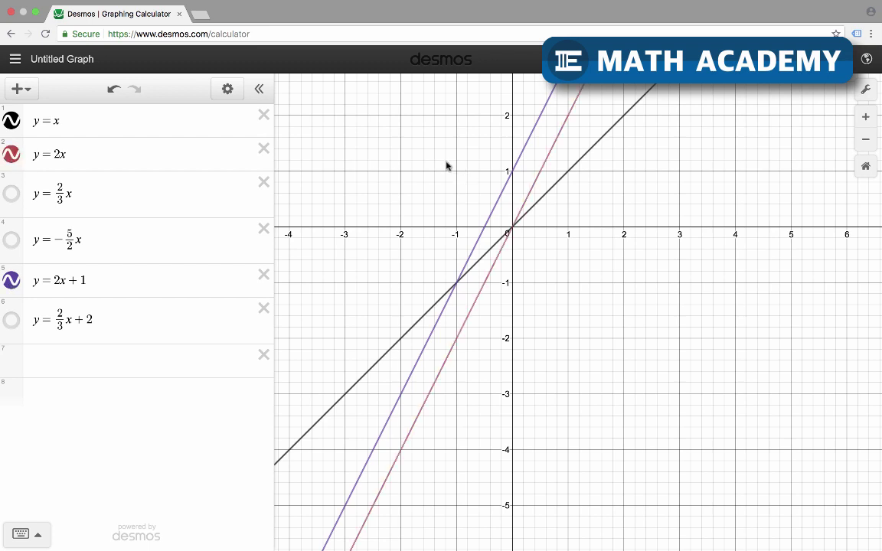
pyautogui.moveTo(449, 166); pyautogui.dragTo(510, 248)
pyautogui.scroll(3, 573, 297)
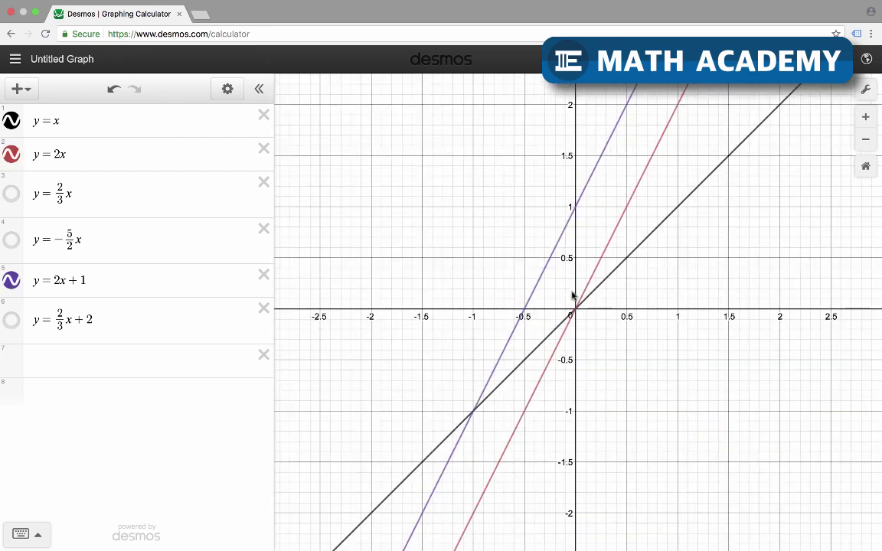
pyautogui.scroll(-3, 558, 304)
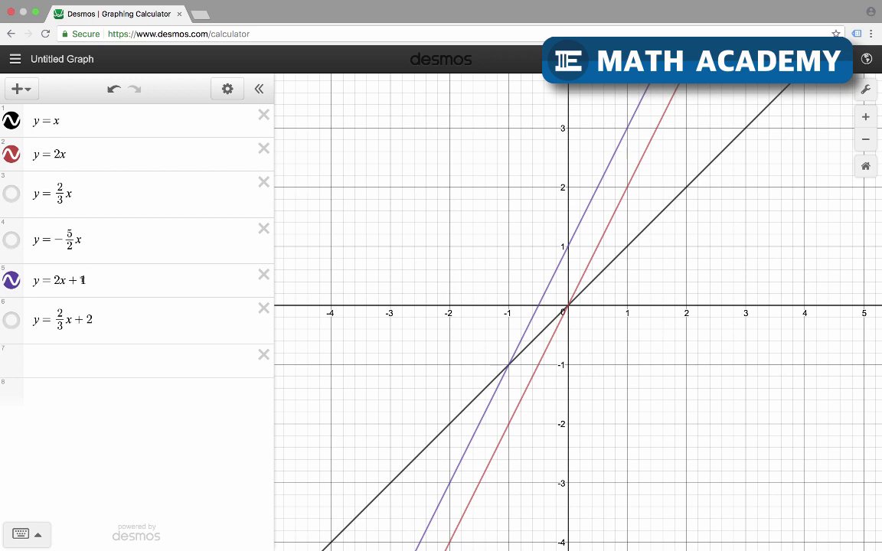
# Step: Highlight the +1 term in y=2x+1, and hide that equation's graph
pyautogui.moveTo(68, 280); pyautogui.dragTo(88, 278)
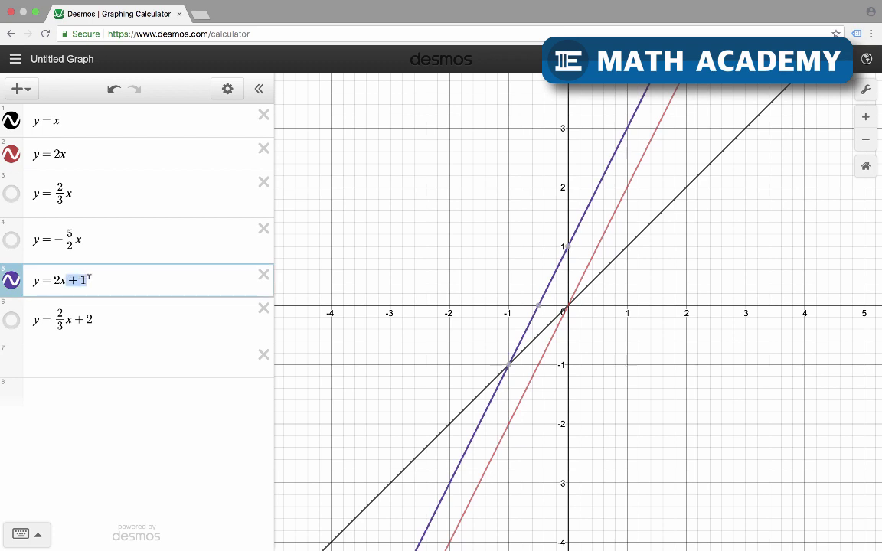
pyautogui.click(356, 266)
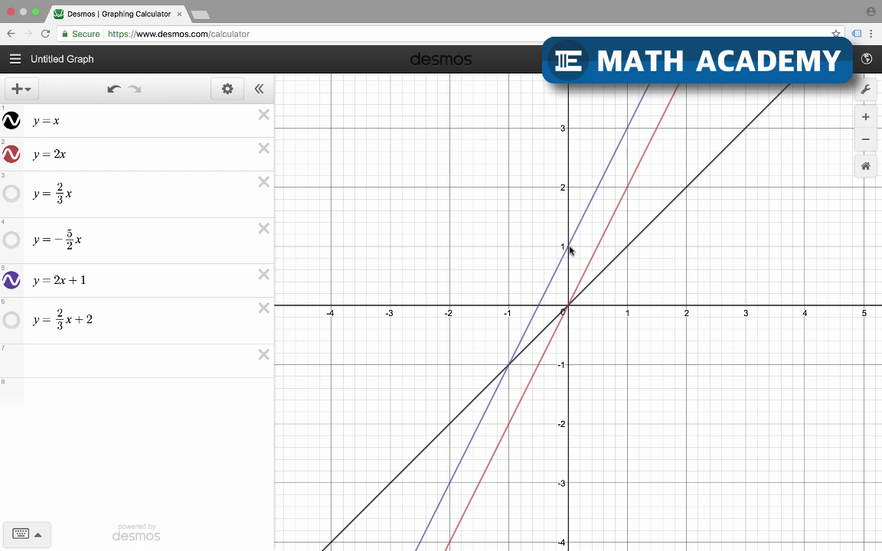
pyautogui.click(11, 281)
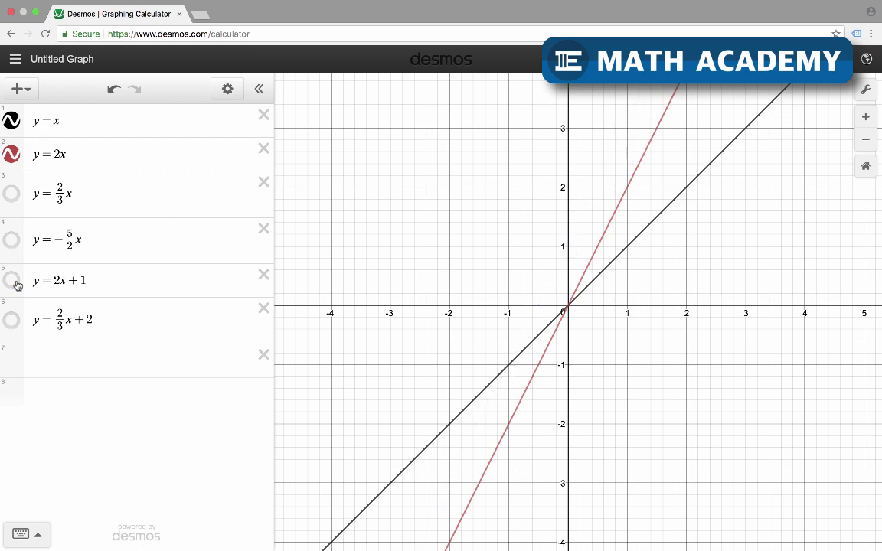
# Step: Show the graph of y=2/3x+2, highlight its +2 term and inspect its y-intercept
pyautogui.click(13, 321)
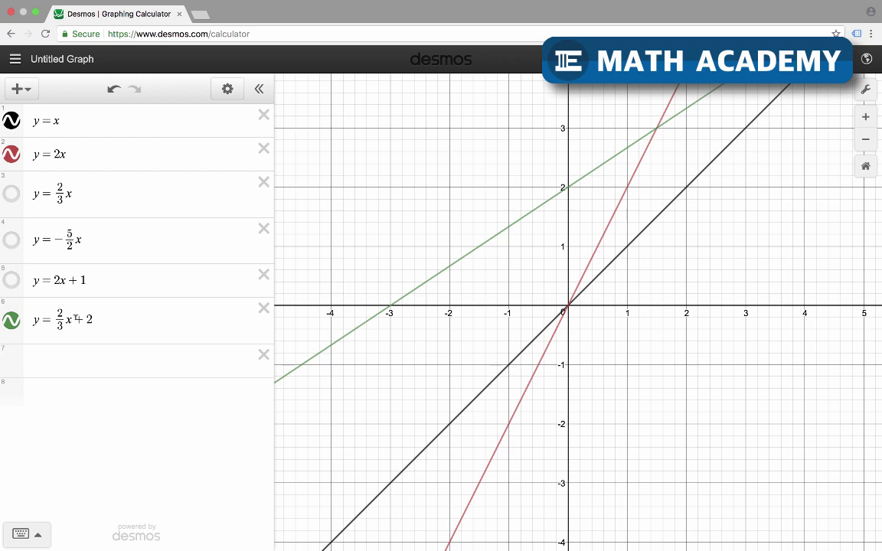
pyautogui.moveTo(73, 320); pyautogui.dragTo(92, 318)
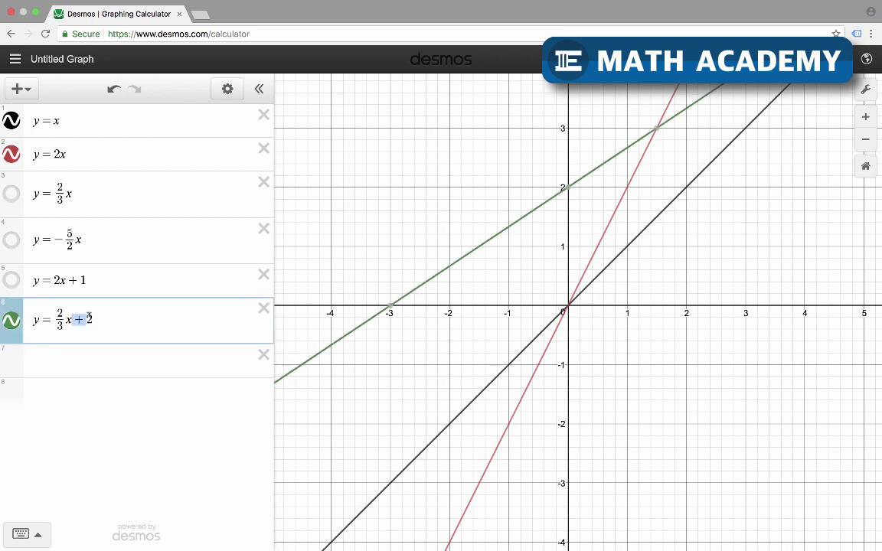
pyautogui.moveTo(570, 190)
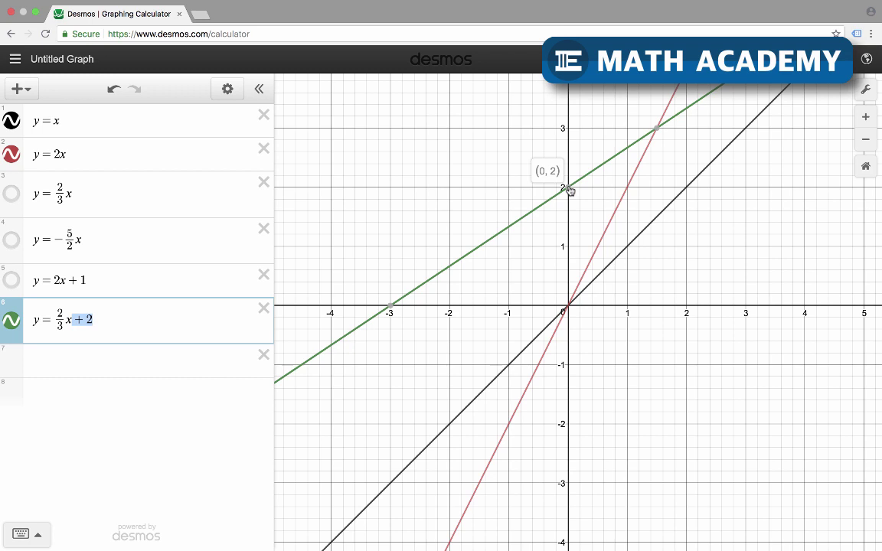
pyautogui.click(81, 367)
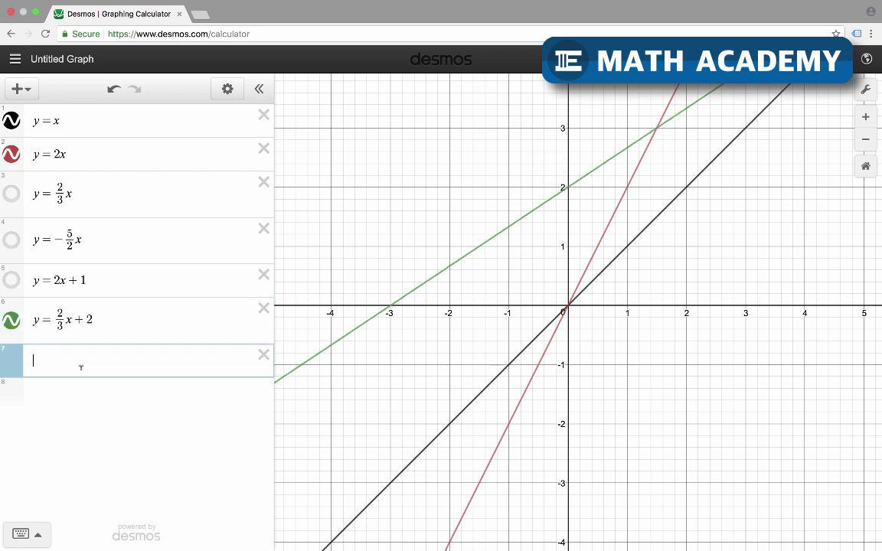
pyautogui.click(322, 253)
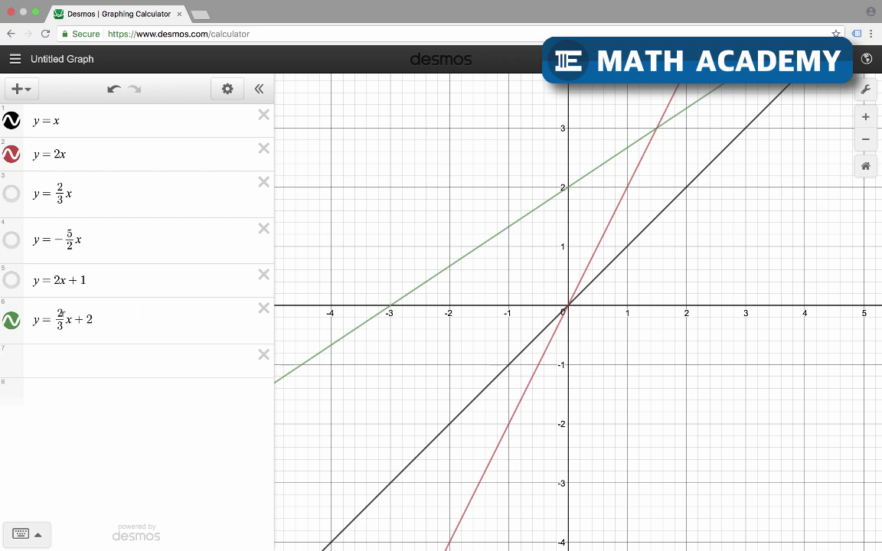
# Step: Highlight the 2/3 slope coefficient in y=2/3x+2, and clear the selection
pyautogui.click(61, 315)
pyautogui.moveTo(61, 315); pyautogui.dragTo(72, 321)
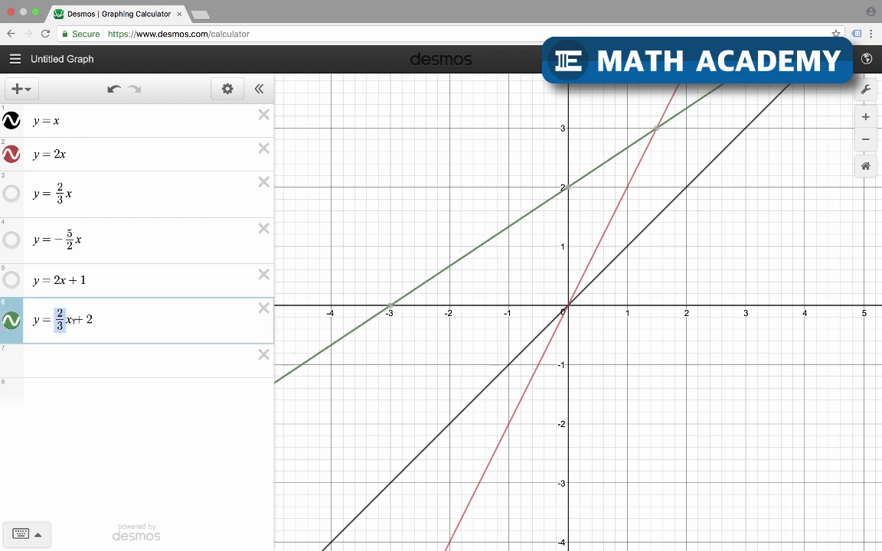
pyautogui.click(357, 229)
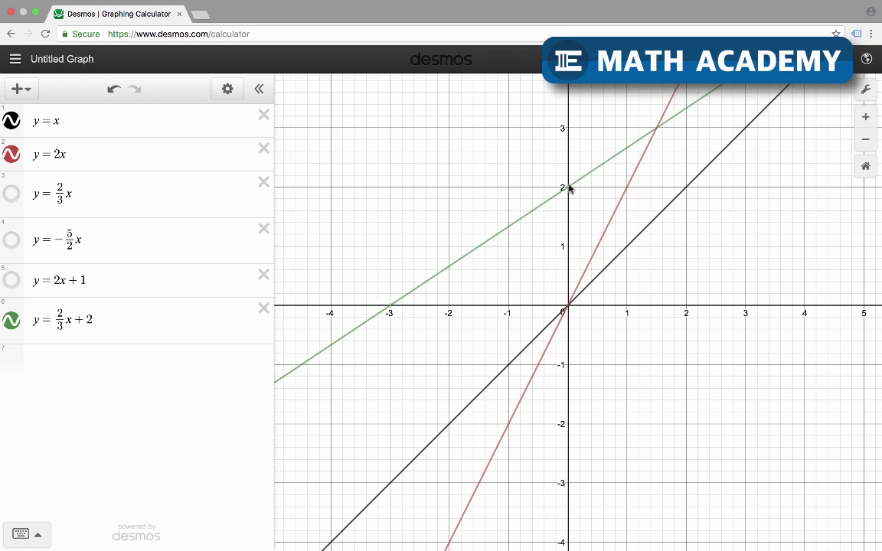
# Step: Restrict y=2/3x+2 to the domain {-3<x<0} so only that segment is drawn
pyautogui.click(137, 314)
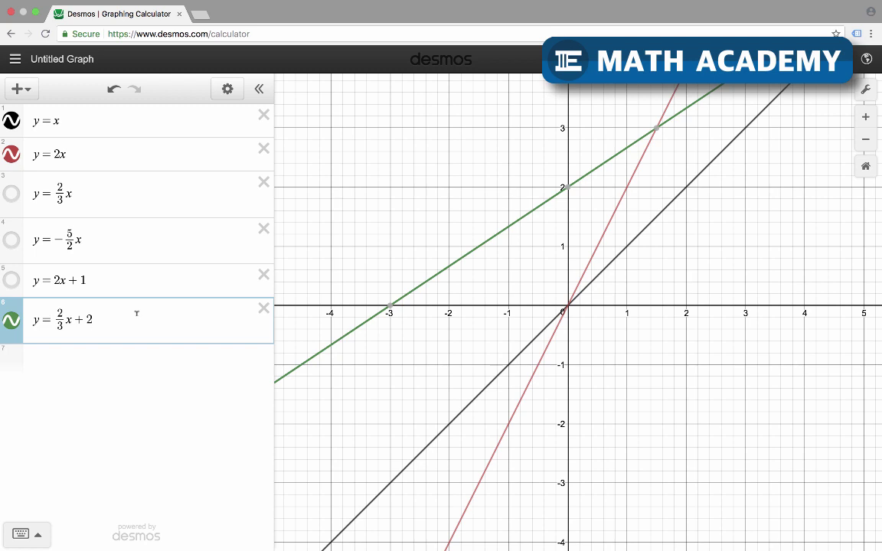
pyautogui.write('{-')
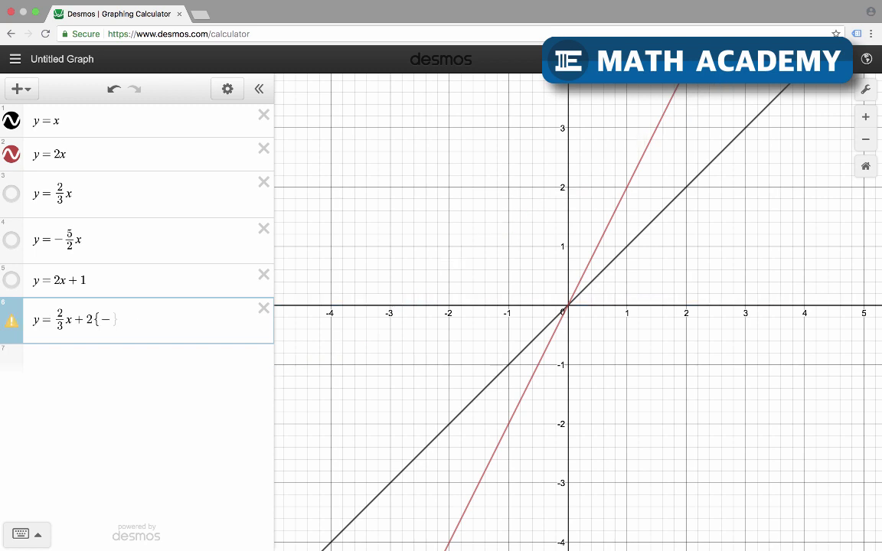
pyautogui.write('3')
pyautogui.write('<x<')
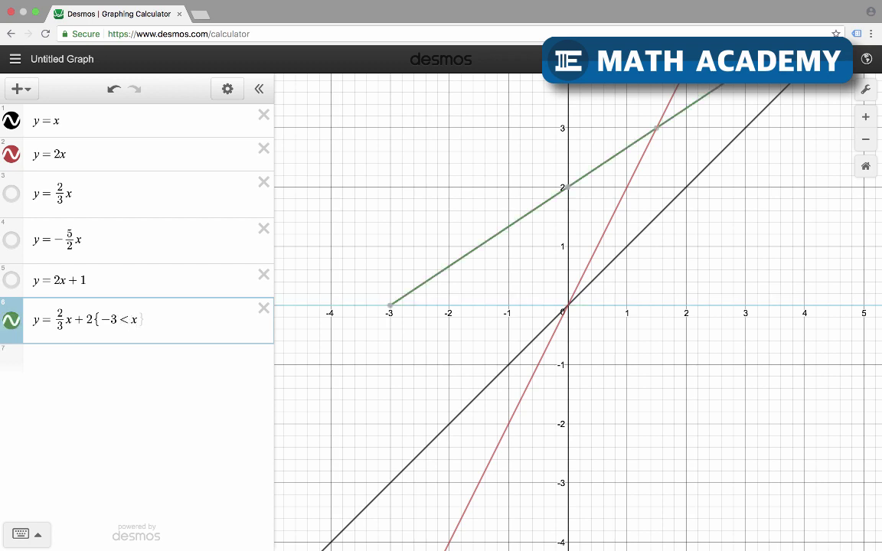
pyautogui.write('0')
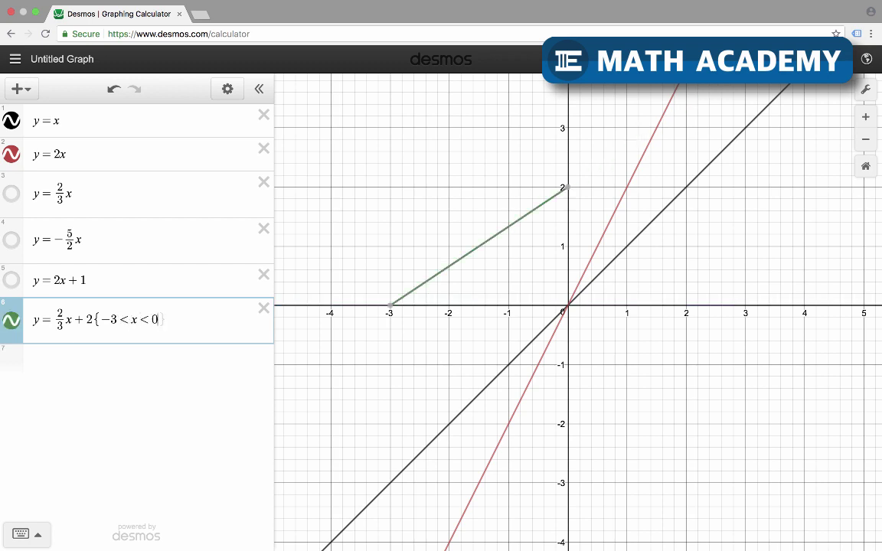
pyautogui.click(167, 325)
pyautogui.click(398, 236)
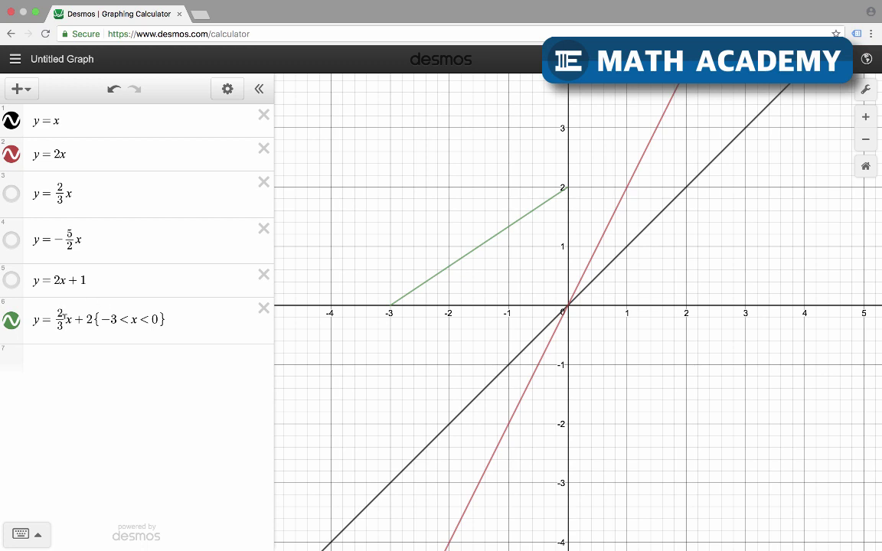